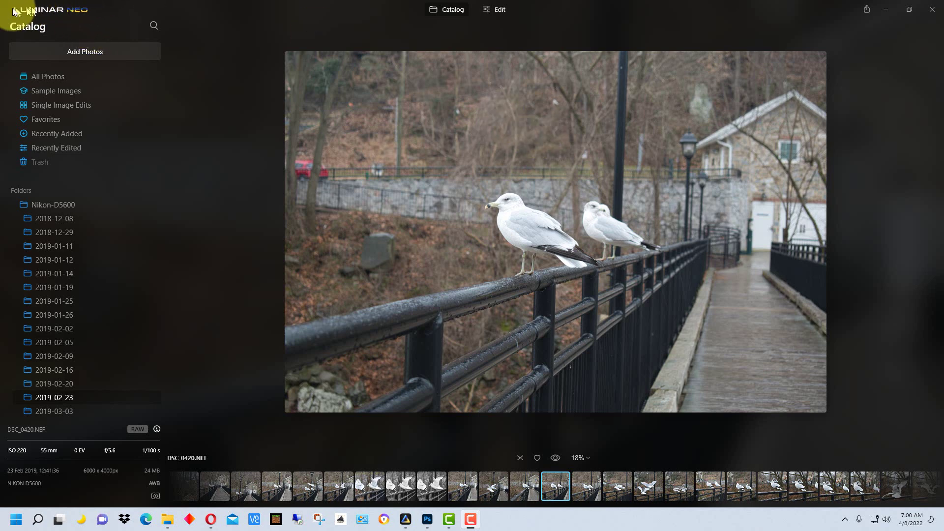
Confirm Luminar Neo is installed as a plugin for Photoshop and Lightroom Classic, then close the installer
click(59, 10)
mouse_move(58, 37)
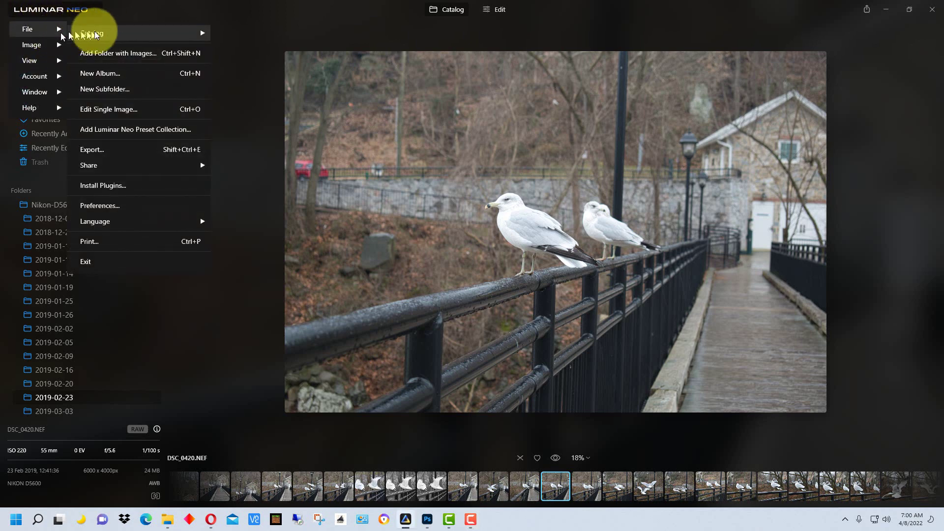
click(143, 186)
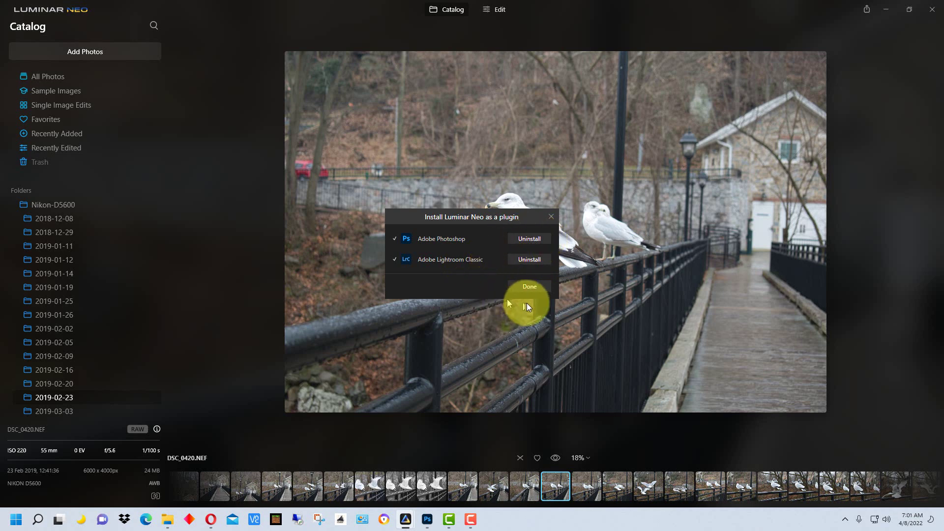
click(529, 286)
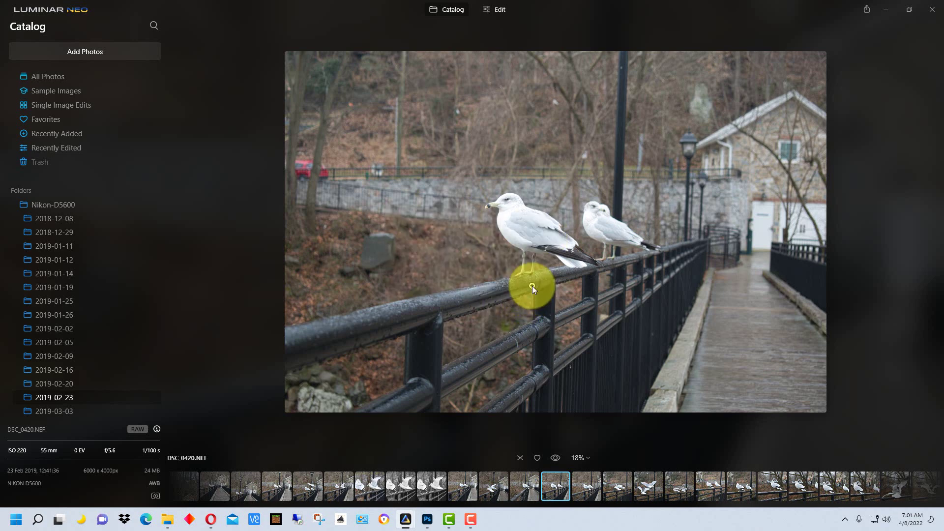
Duplicate the DSC_0558.NEF Background layer into a Background copy layer
click(427, 519)
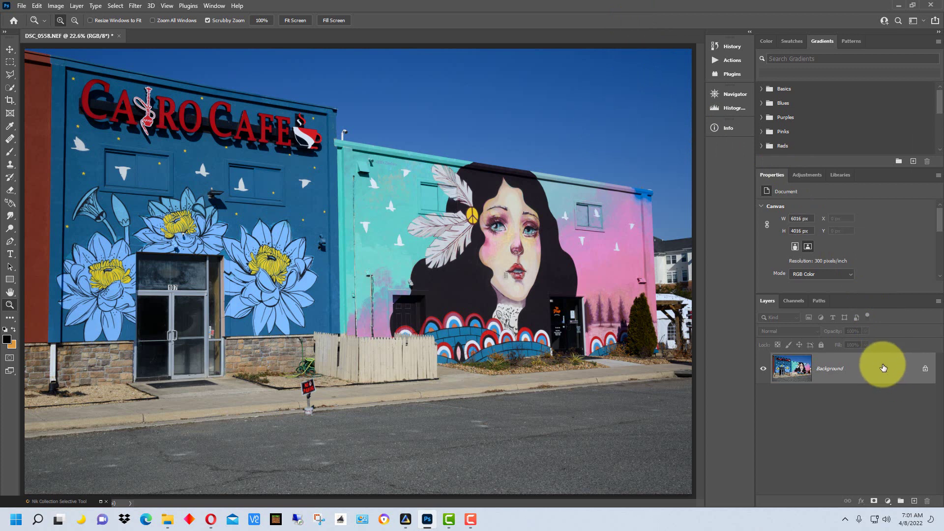
right_click(847, 373)
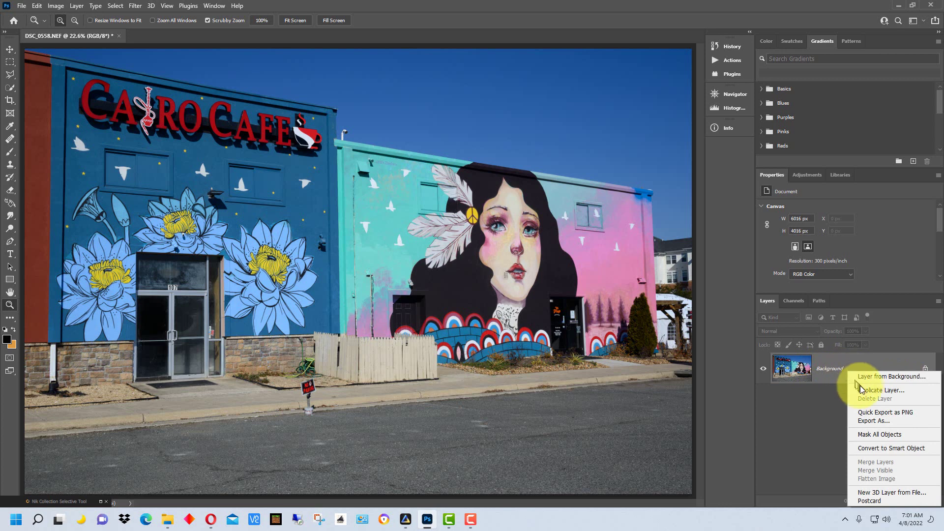
click(875, 390)
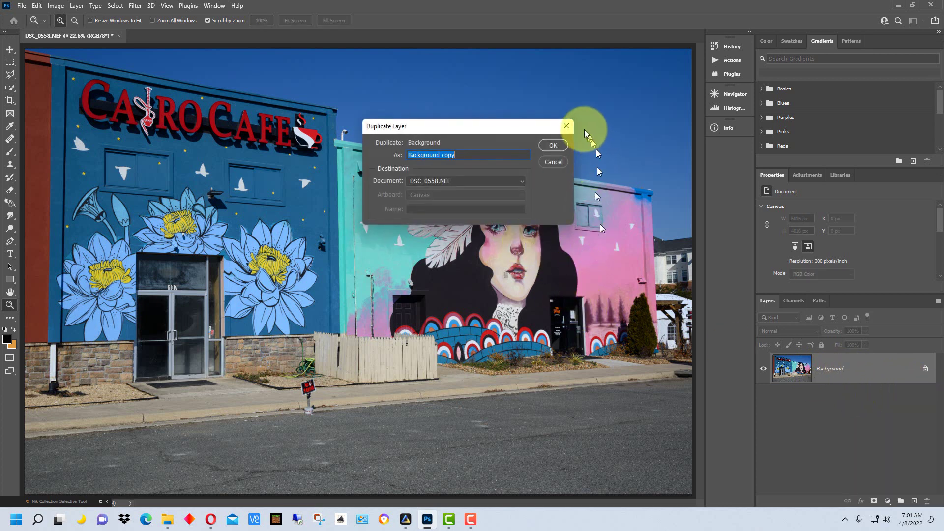
click(550, 146)
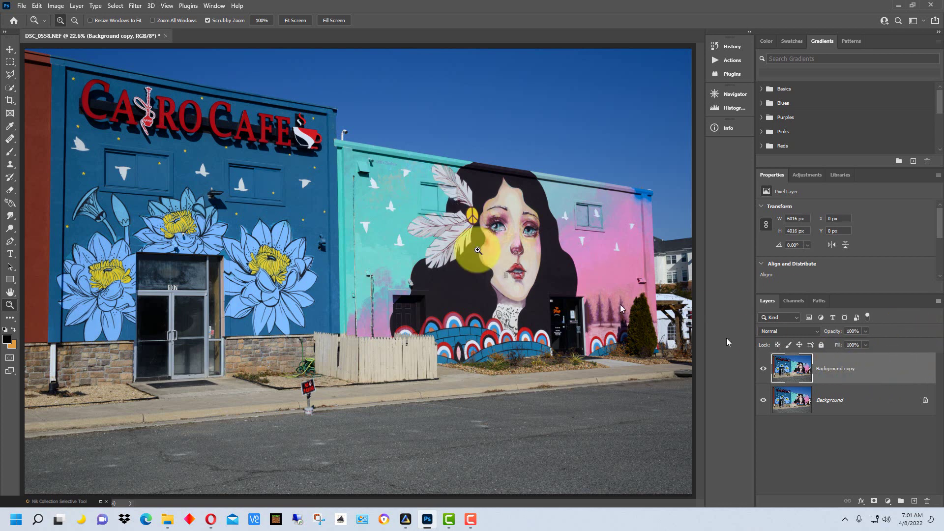
Convert the Background copy layer into a smart object
click(77, 6)
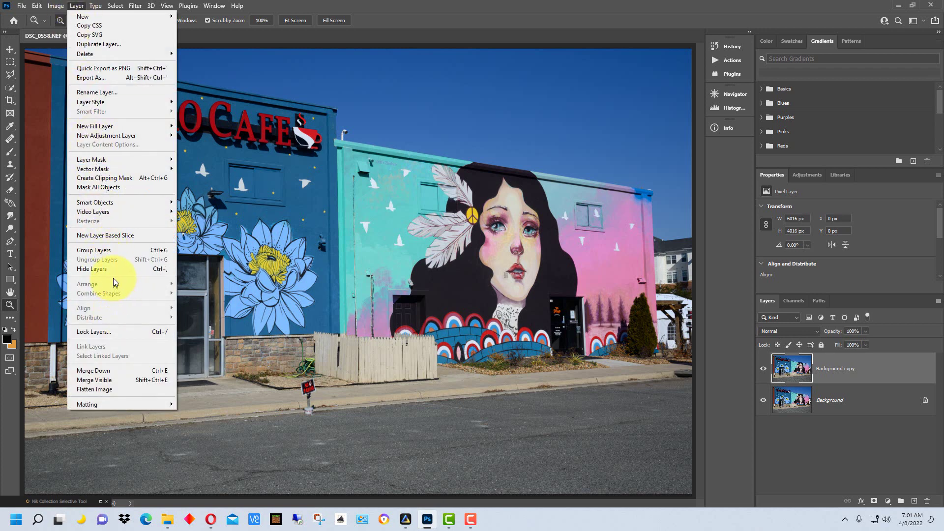
mouse_move(136, 206)
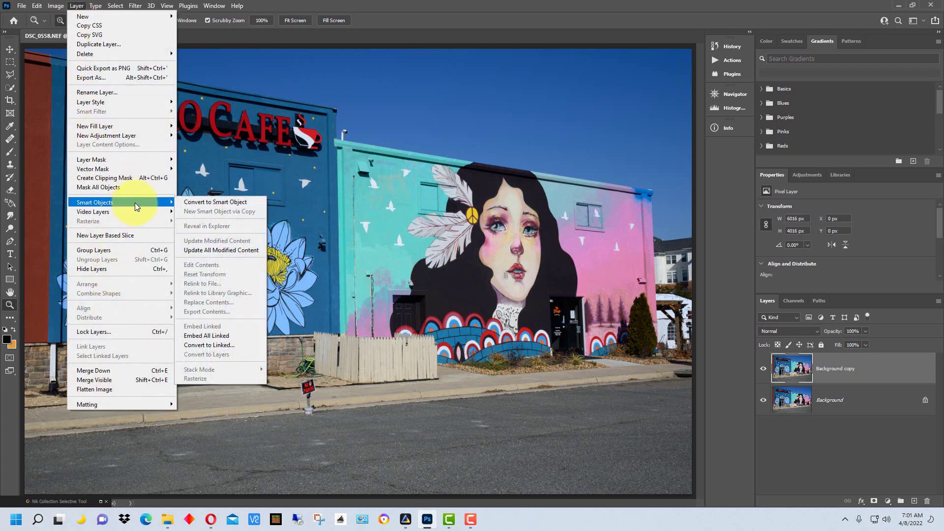
click(209, 203)
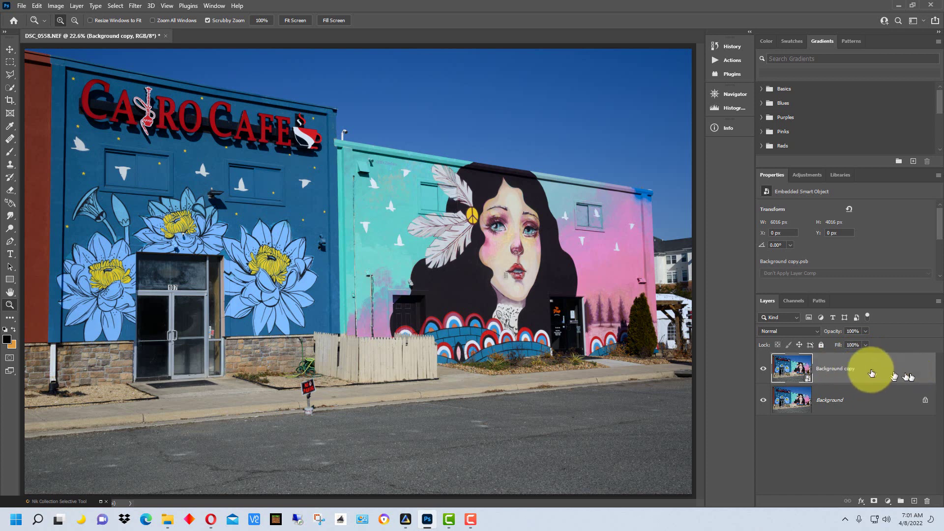
Run Skylum Software's Luminar Neo as a filter on the smart object
click(140, 5)
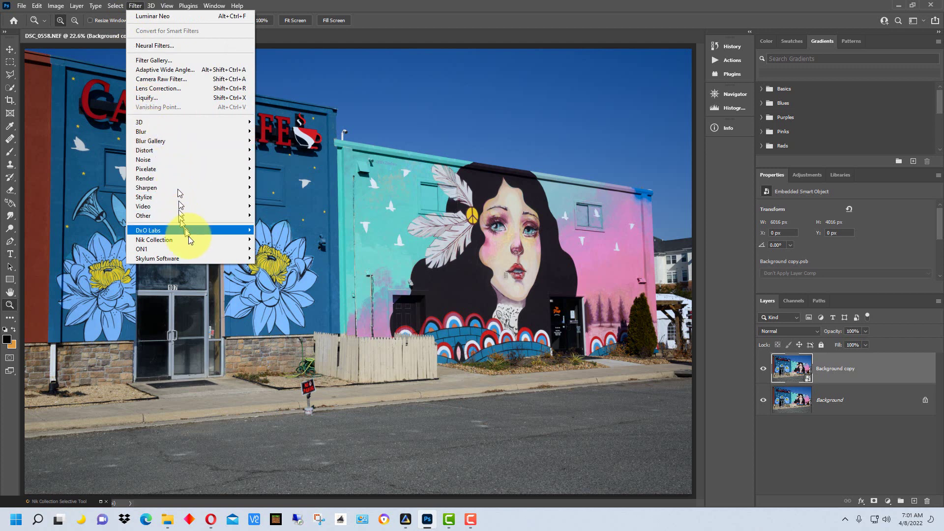
mouse_move(202, 258)
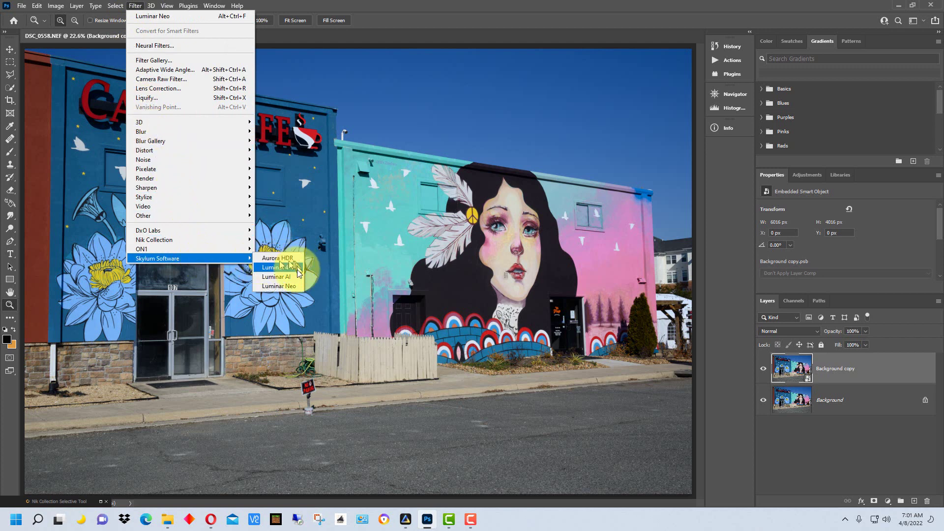
click(278, 286)
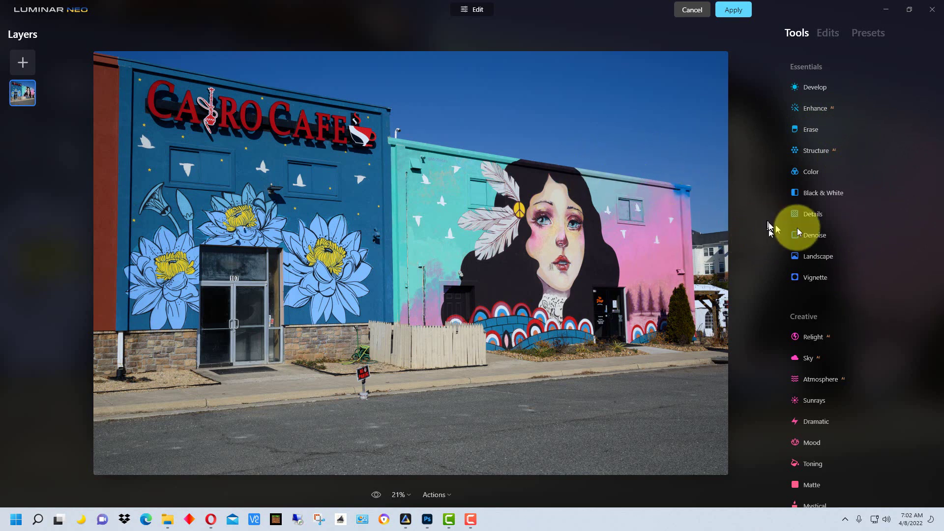
Replace the plain sky with the cloudy Blue Sky 2 preset from All Skies
click(820, 359)
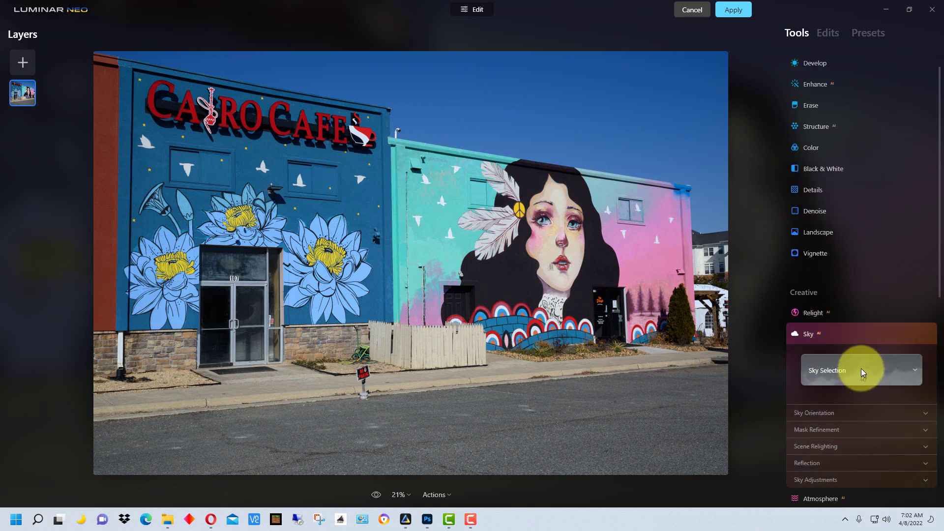
click(902, 369)
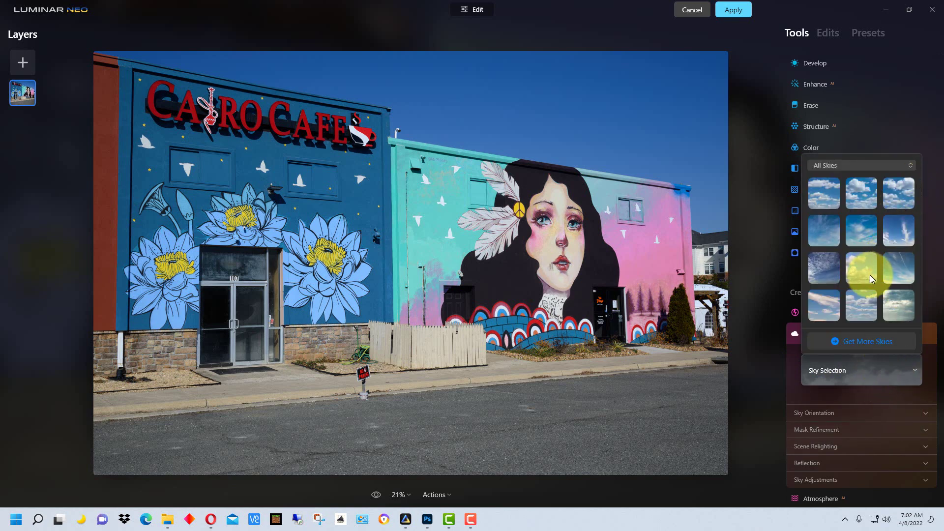
click(864, 194)
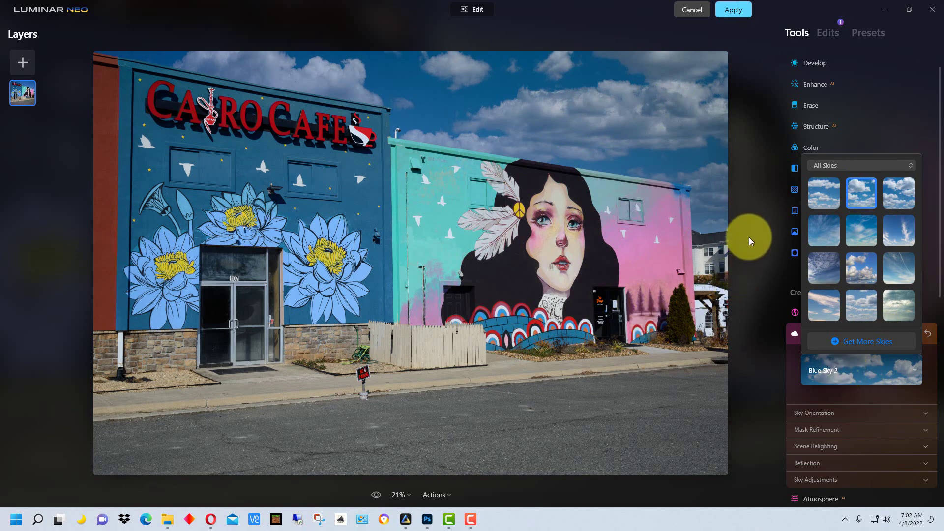
click(765, 265)
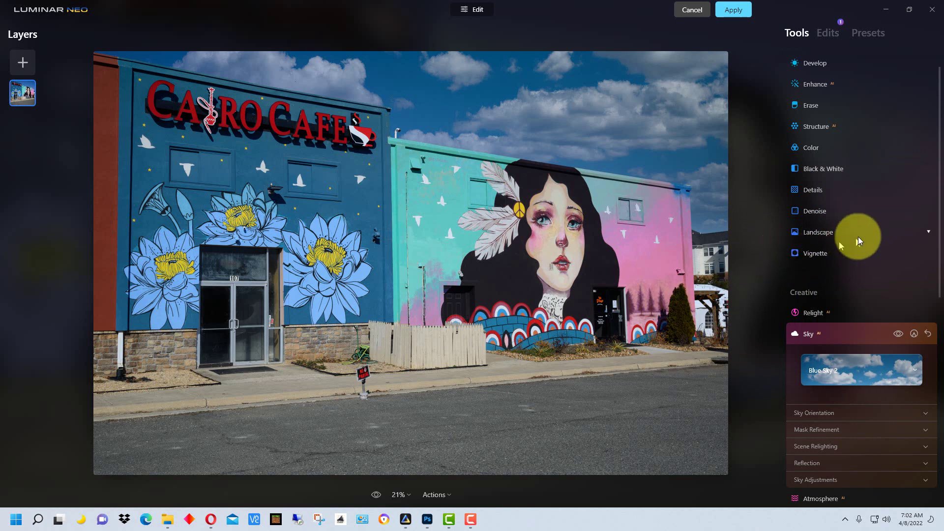
Add a Vignette with Amount -100 to darken the mural photo's edges
click(816, 257)
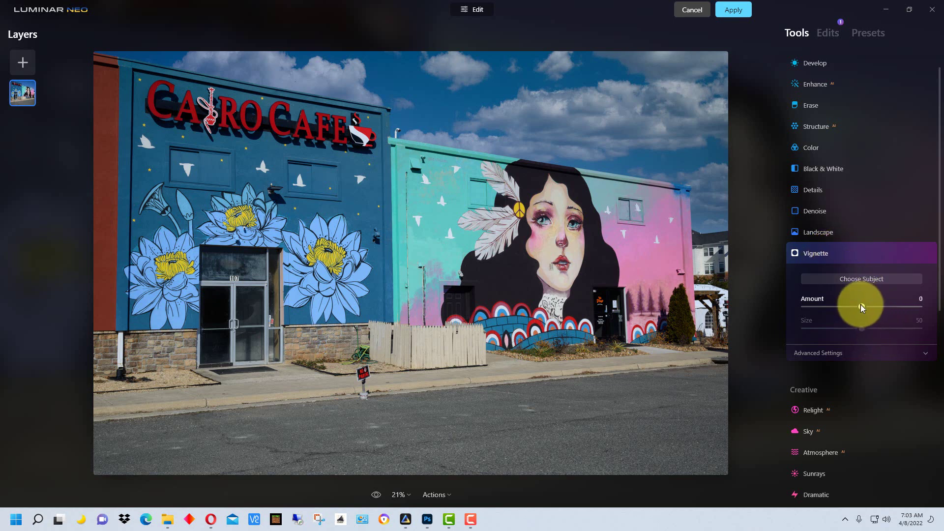
drag(861, 305, 815, 332)
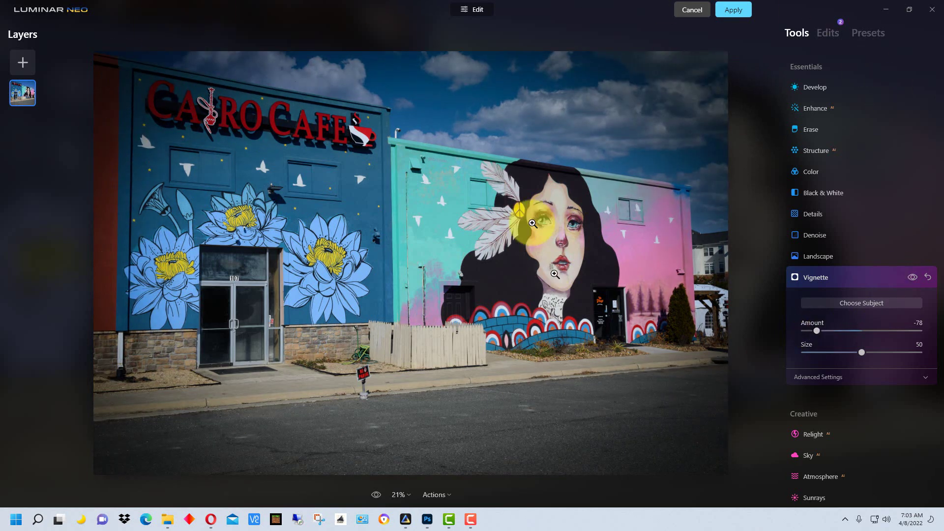
drag(816, 331, 802, 333)
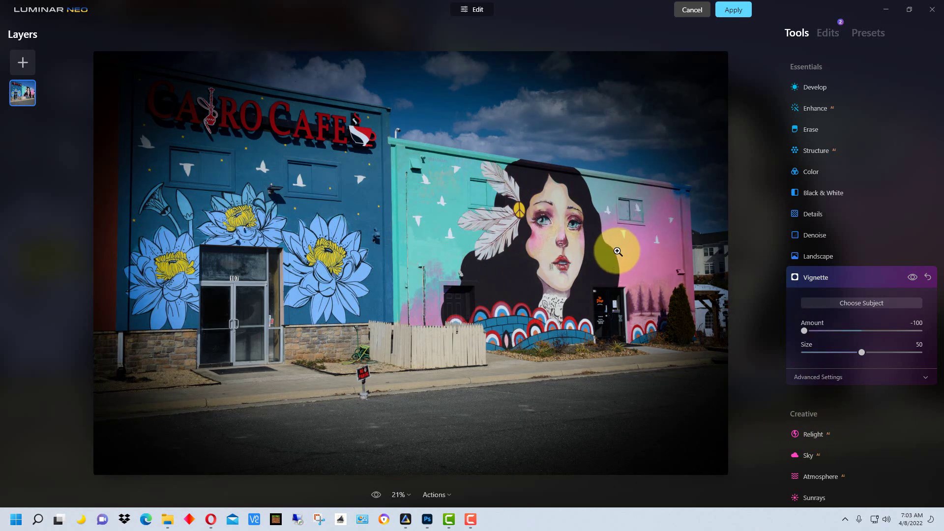
Apply the Luminar Neo edits, then hide and show the smart filter to compare
click(738, 10)
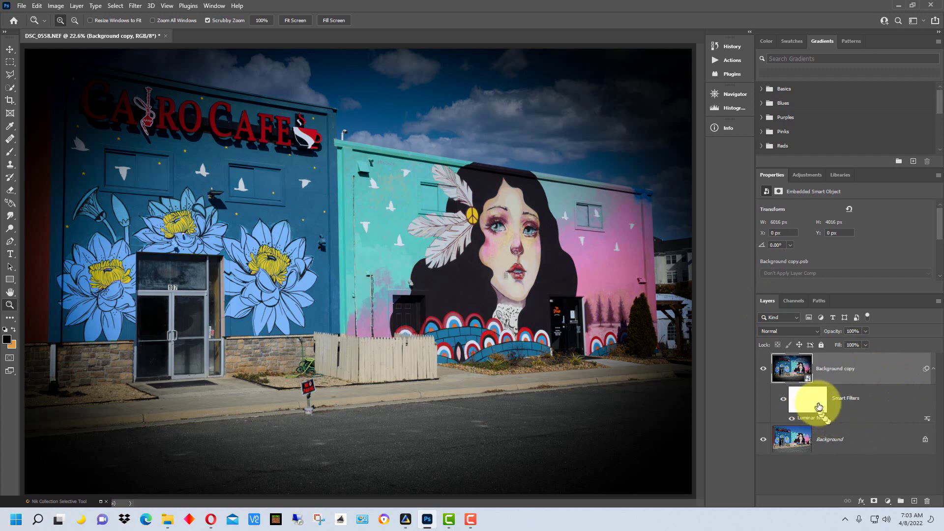
click(782, 401)
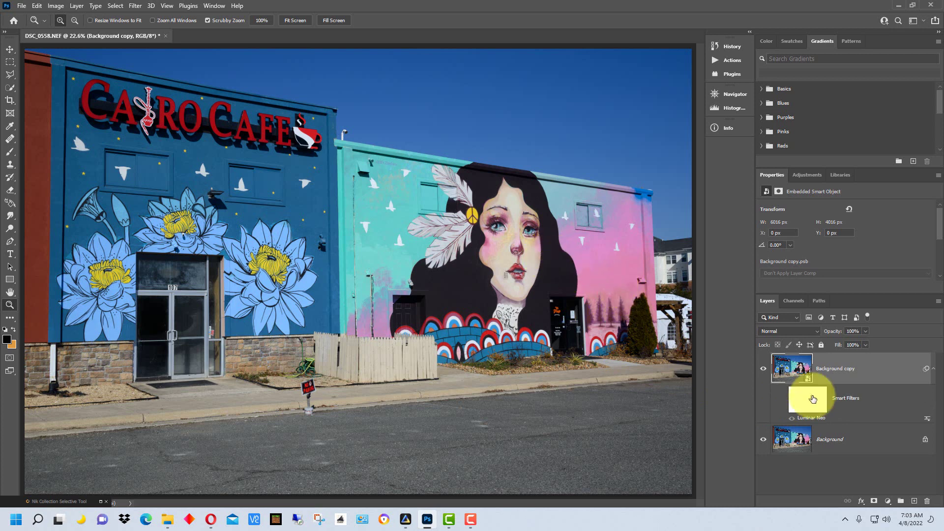
click(783, 400)
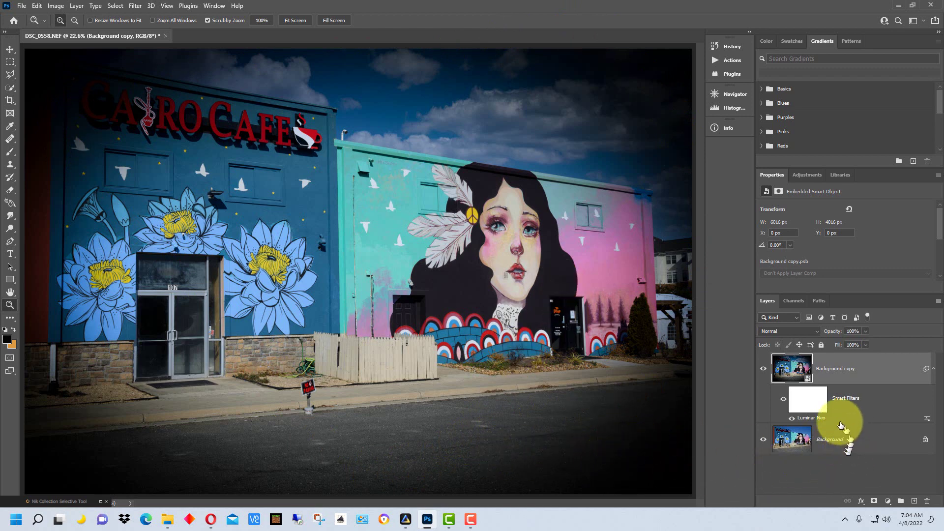
Reopen the Luminar Neo smart filter and delete the Vignette from its Edits list
double_click(816, 418)
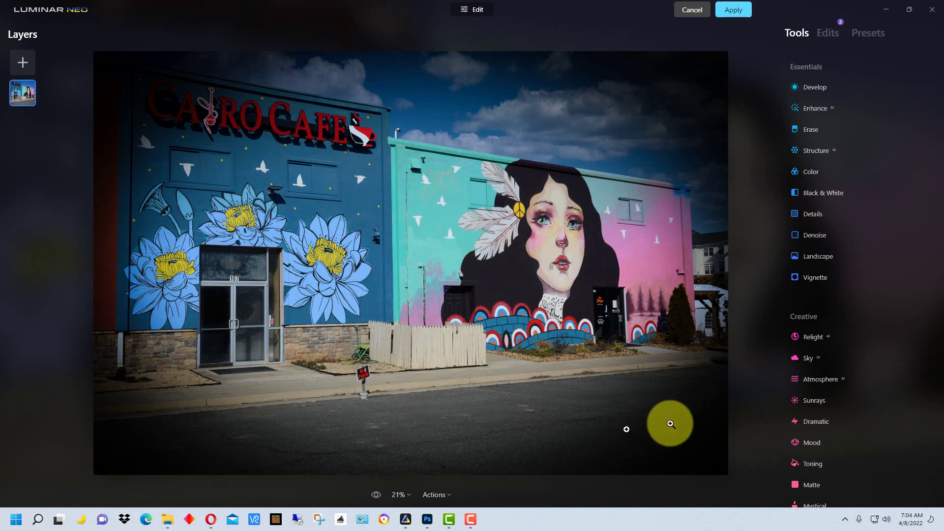
click(828, 33)
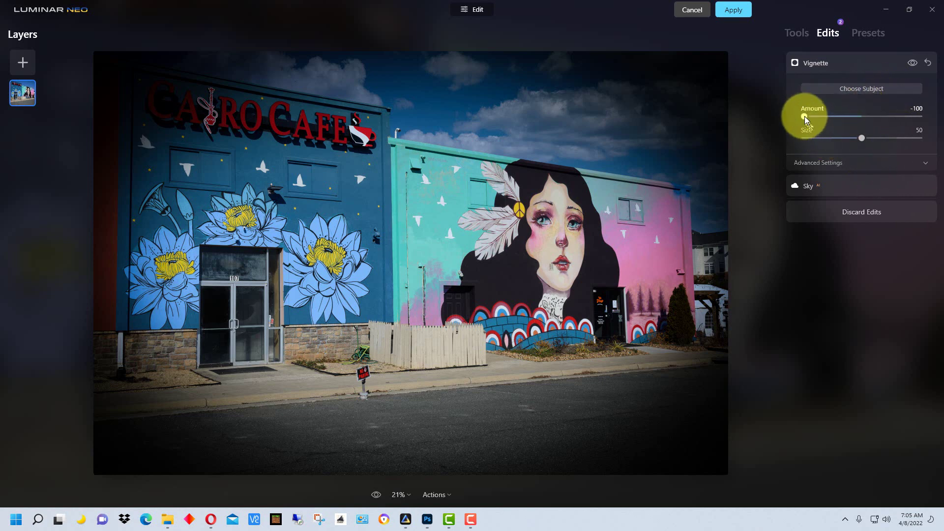
drag(804, 116, 861, 122)
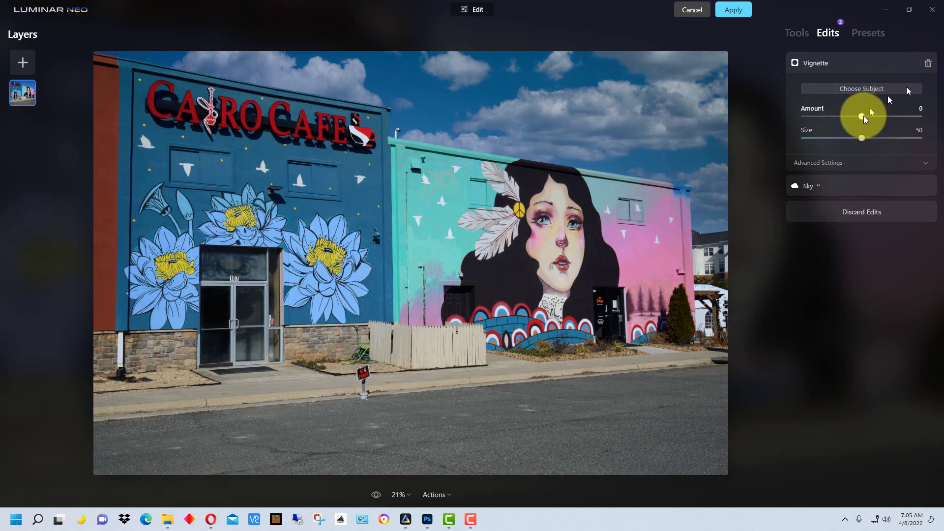
drag(864, 117, 803, 120)
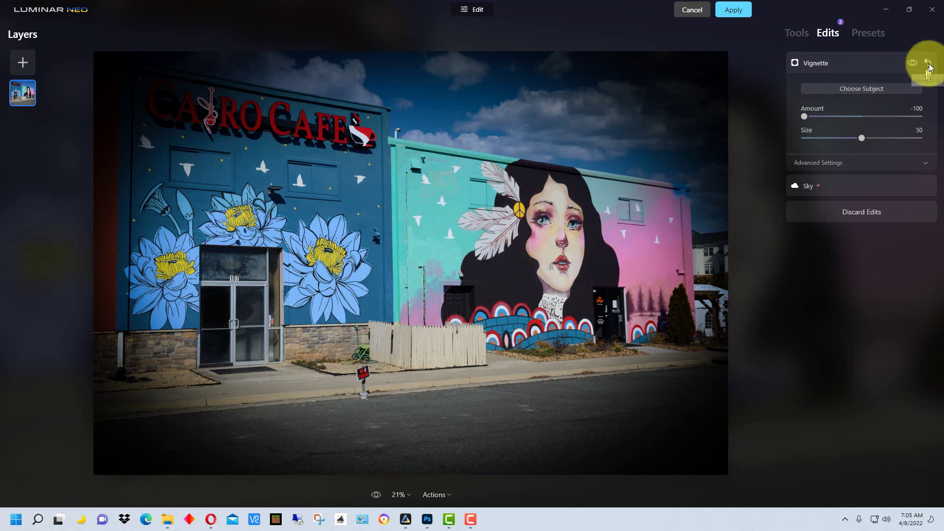
click(929, 66)
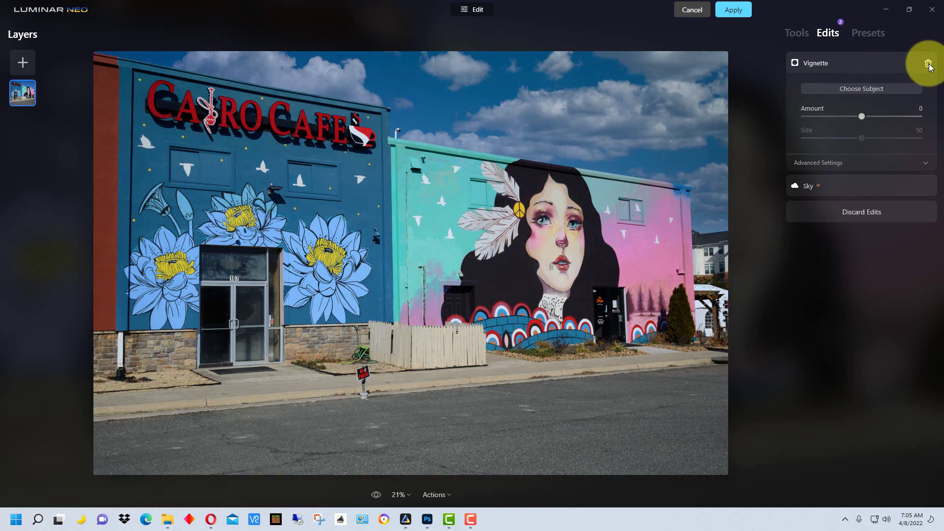
click(928, 66)
Expand the Sky edit settings, then switch back to the full Tools list
click(826, 63)
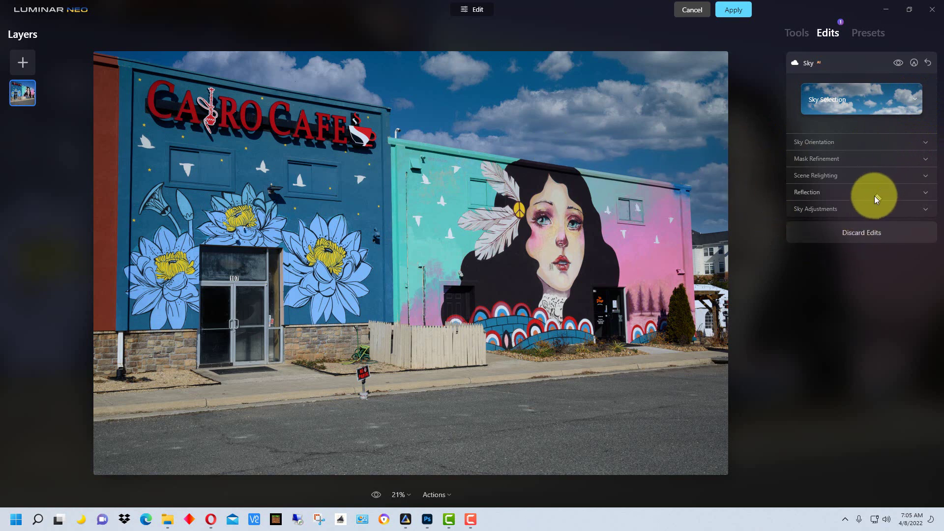
click(796, 34)
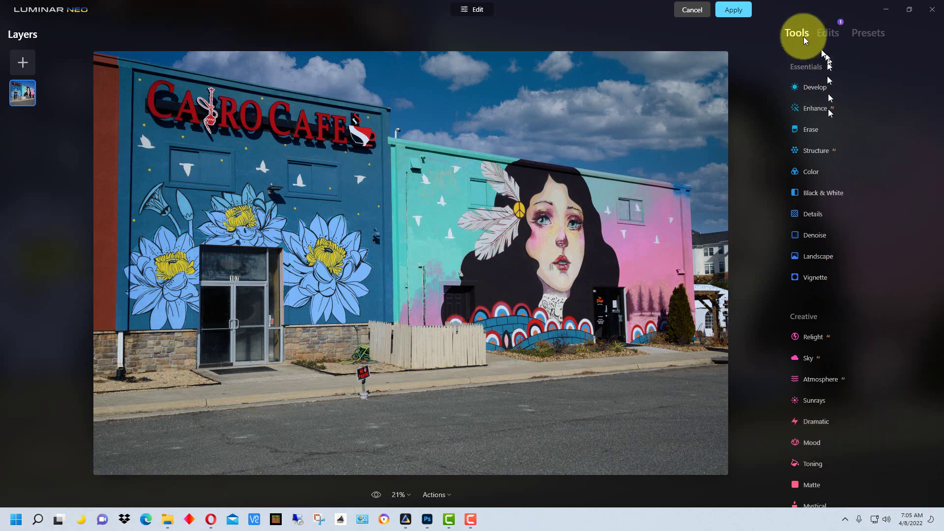
Apply the sky-only edit so Luminar Neo exports it back to the Photoshop smart filter
click(736, 11)
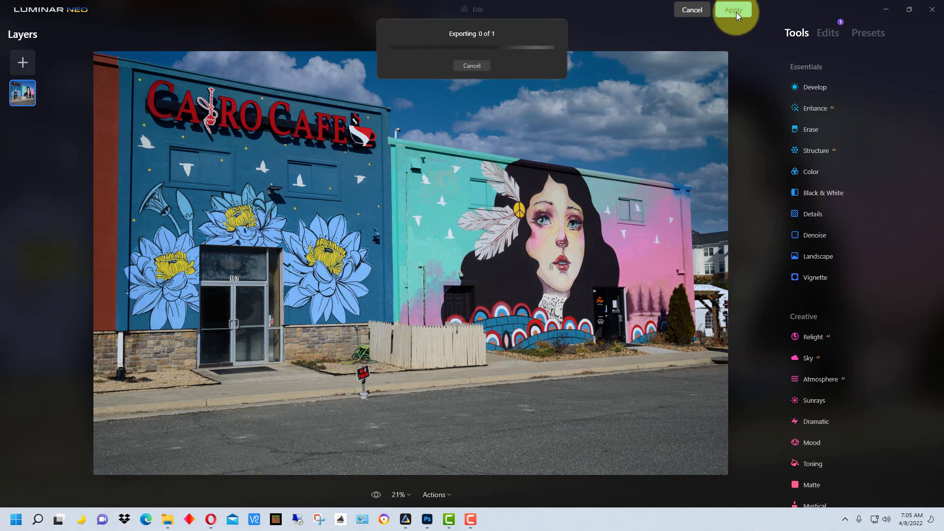